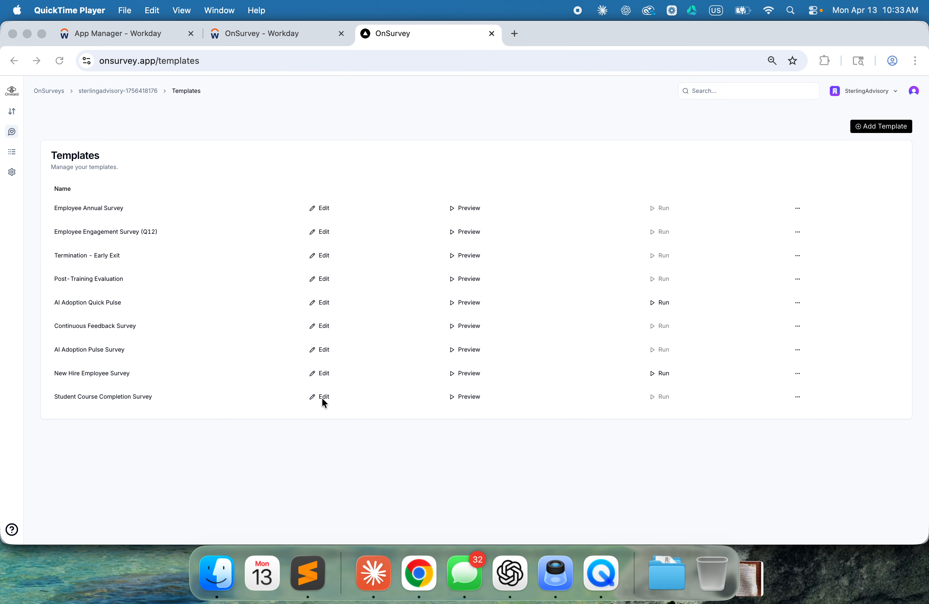
# Step: Open the Student Course Completion Survey template for editing and review its questions
pyautogui.click(319, 396)
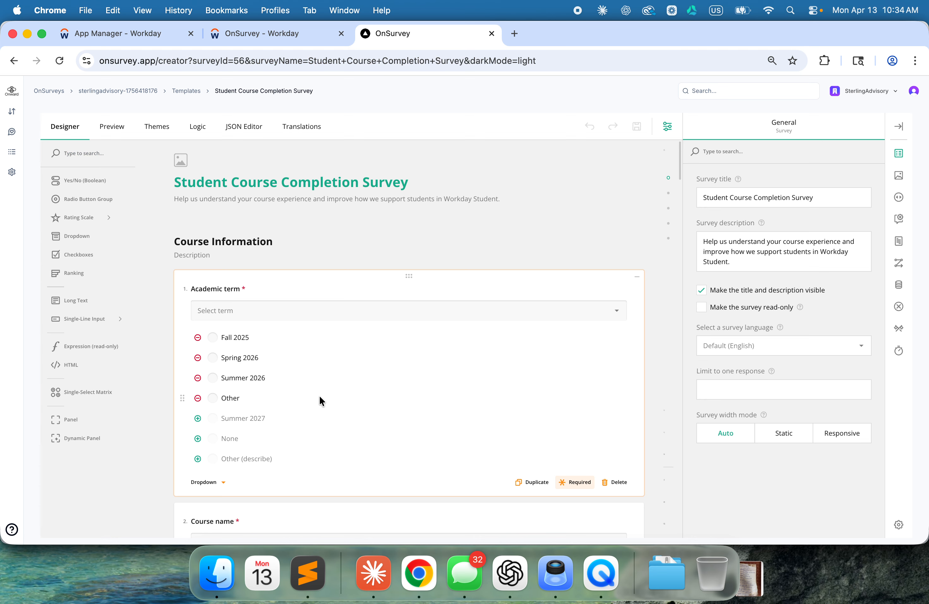
pyautogui.scroll(-10, 320, 396)
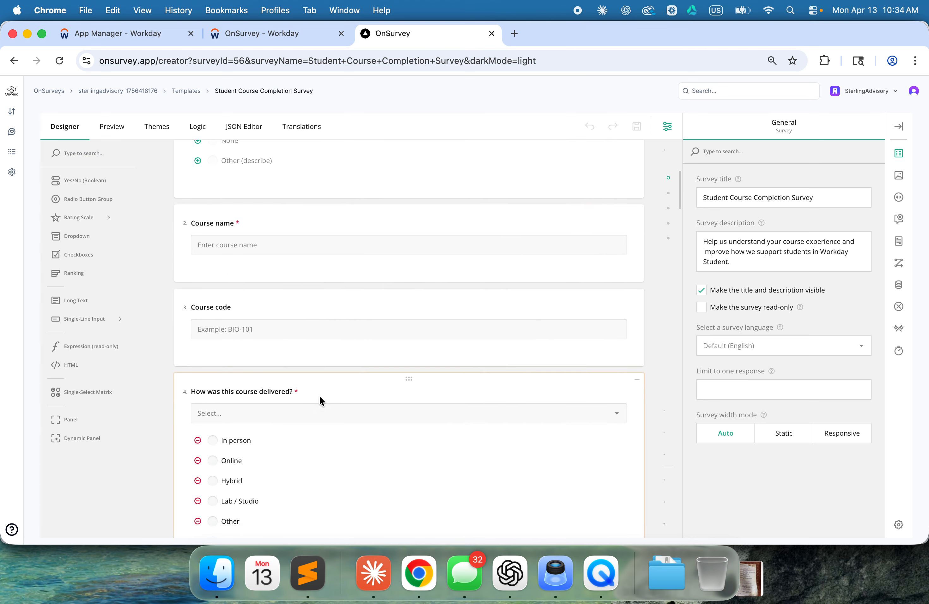
pyautogui.scroll(-5, 319, 396)
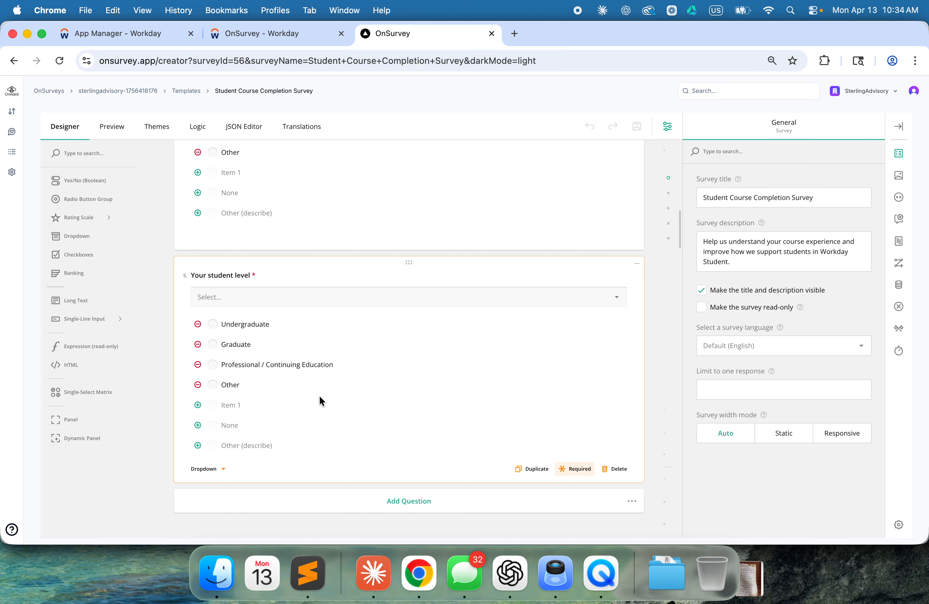
pyautogui.scroll(7, 234, 303)
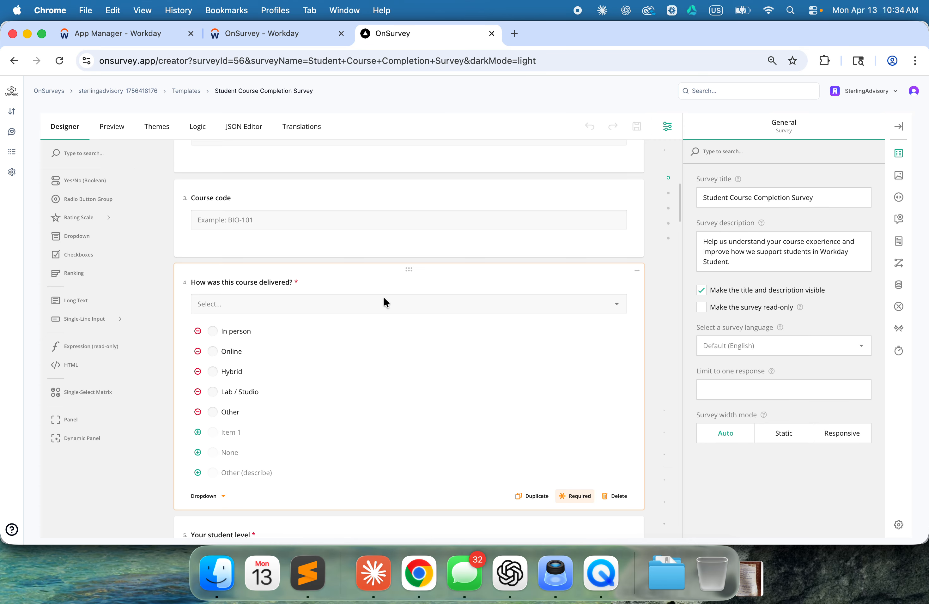
pyautogui.scroll(-3, 325, 318)
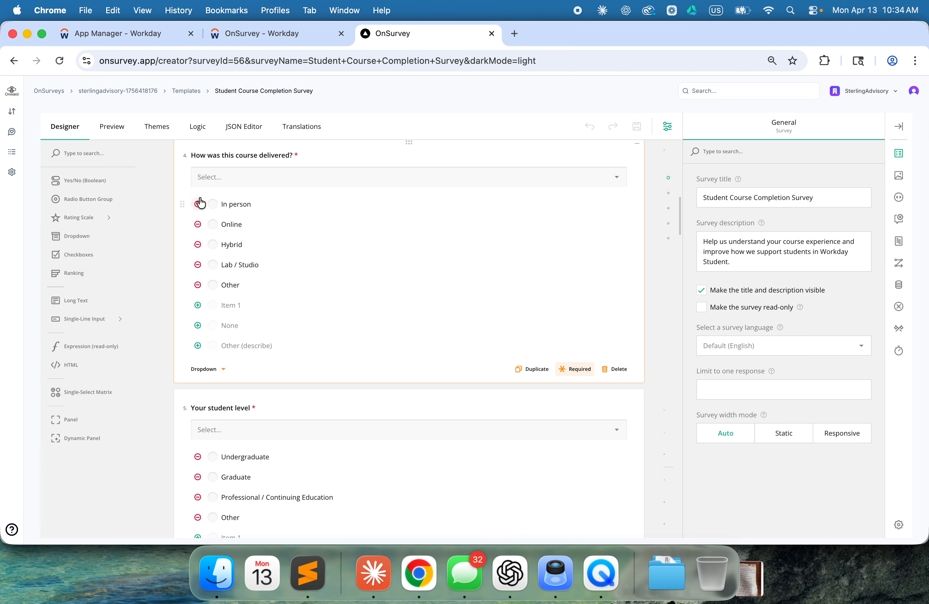
pyautogui.scroll(-15, 591, 394)
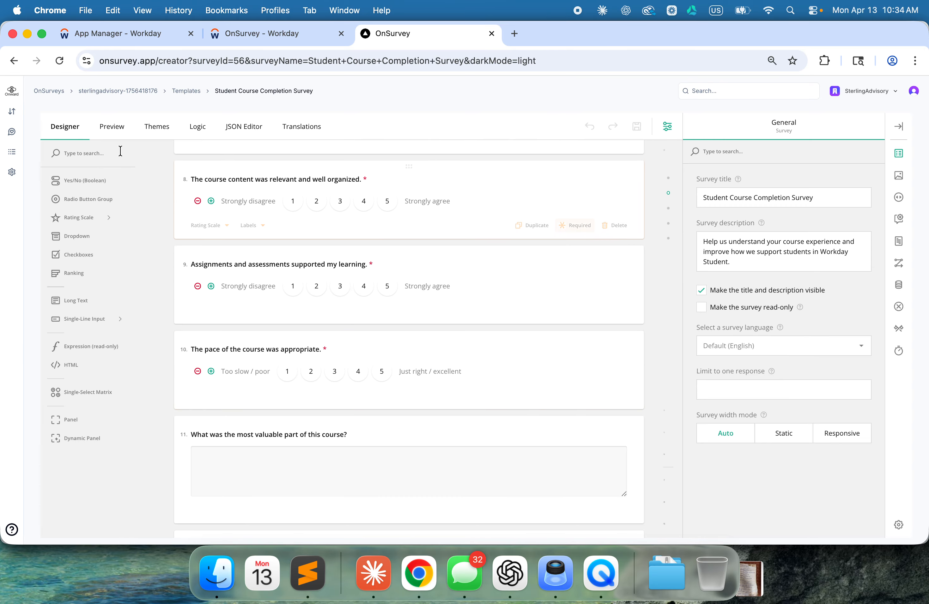
# Step: Preview the survey and answer academic term Fall 2025, course name Data Science and course code DS01
pyautogui.click(114, 127)
pyautogui.click(102, 274)
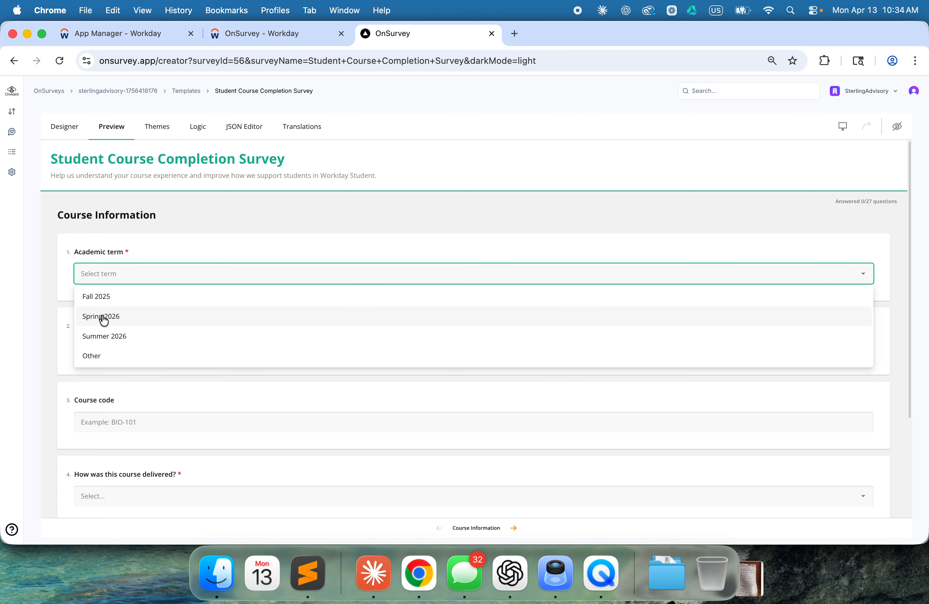
pyautogui.click(107, 297)
pyautogui.click(112, 352)
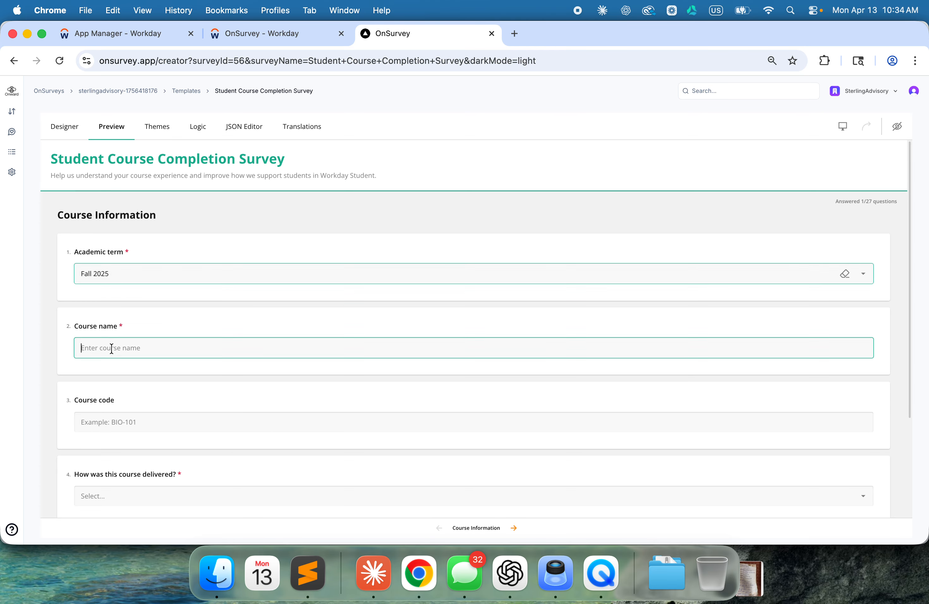
pyautogui.write('Data Sciencew')
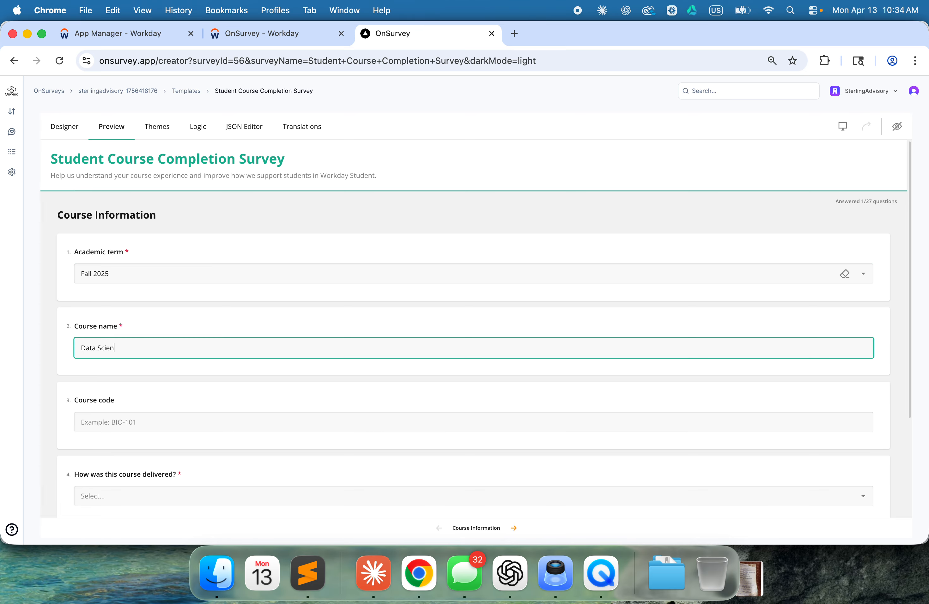
pyautogui.click(128, 425)
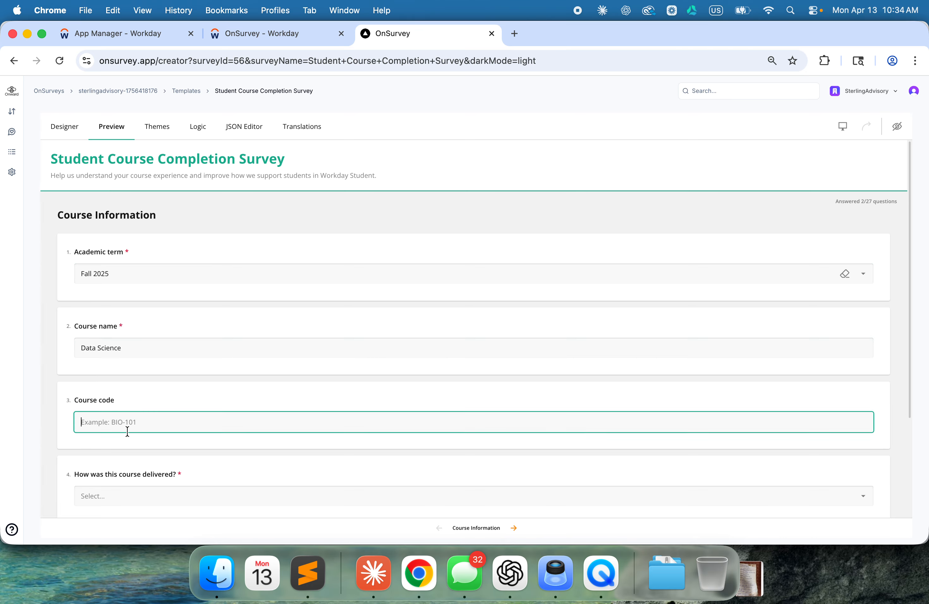
pyautogui.write('DS01')
# Step: Set the course delivery to In person, choose a student level, and continue to the Learning Experience page
pyautogui.scroll(-3, 133, 381)
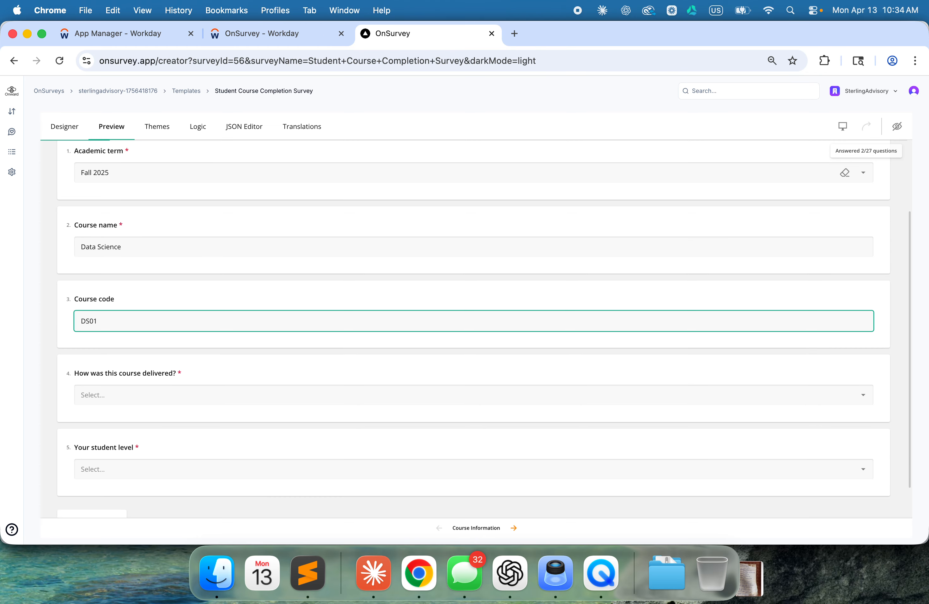
pyautogui.click(134, 383)
pyautogui.click(114, 409)
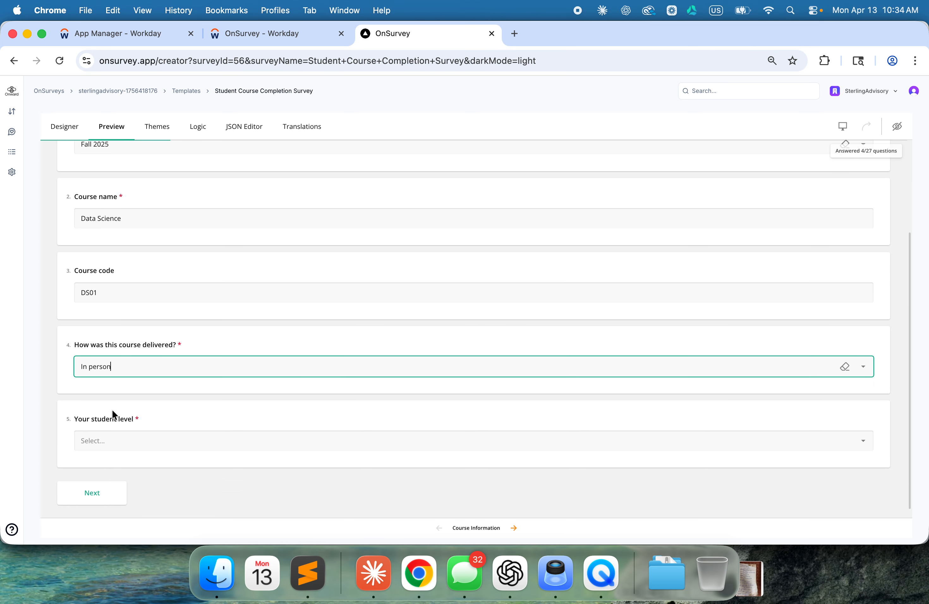
pyautogui.click(106, 435)
pyautogui.click(103, 470)
pyautogui.click(90, 490)
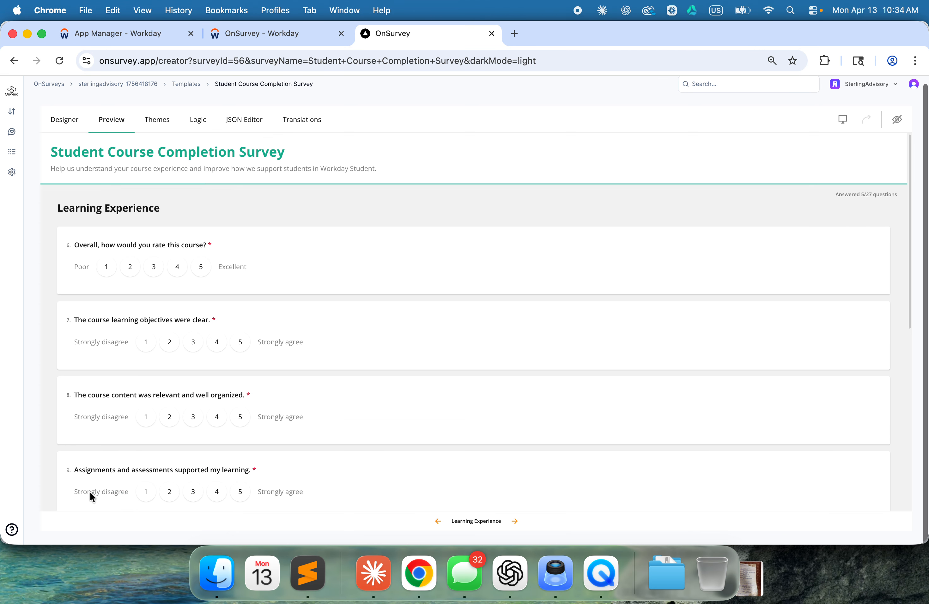
# Step: Rate the course 5 overall, objectives and content 3, assignments and pace 5, and continue to the Instructor Feedback page
pyautogui.click(201, 269)
pyautogui.click(193, 342)
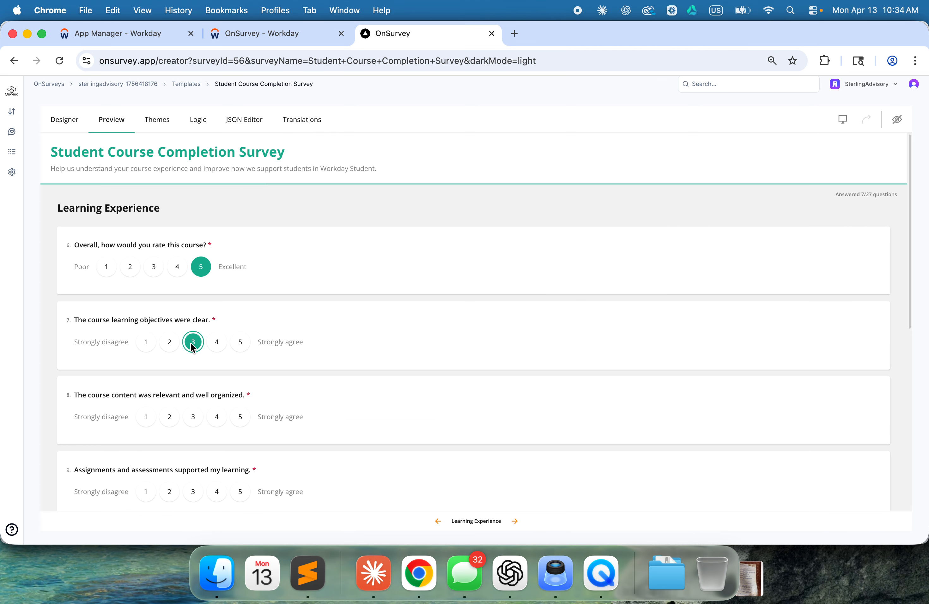
pyautogui.click(195, 417)
pyautogui.scroll(-3, 215, 408)
pyautogui.click(239, 386)
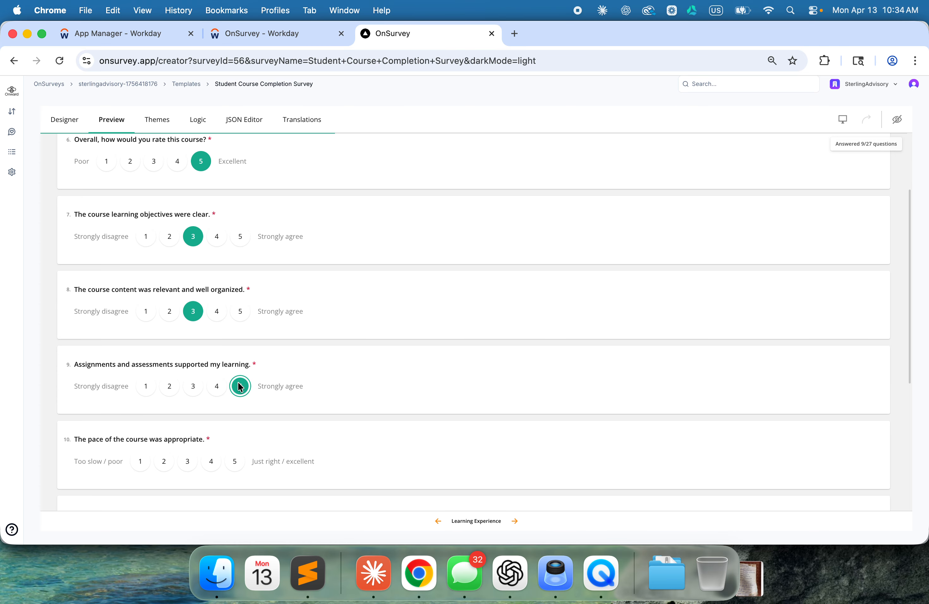
pyautogui.click(242, 464)
pyautogui.scroll(-6, 242, 464)
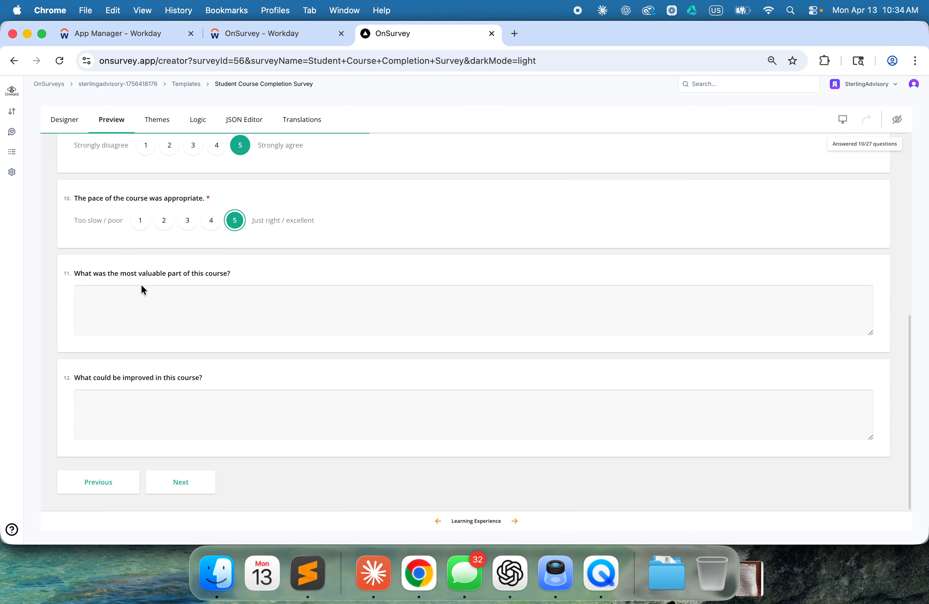
pyautogui.click(191, 481)
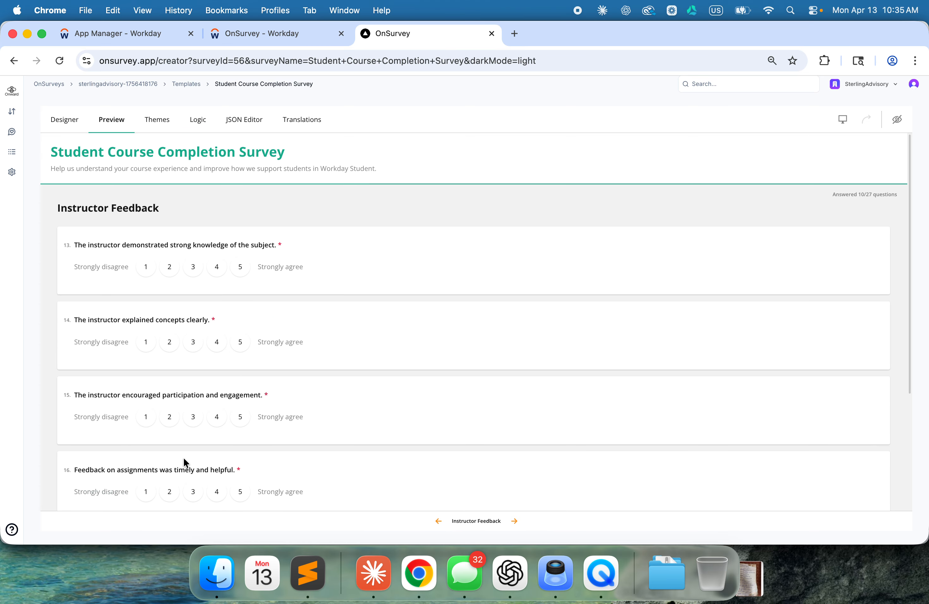
# Step: Rate all four instructor statements 5 and continue to the Workday Student Experience page
pyautogui.click(240, 267)
pyautogui.click(241, 343)
pyautogui.click(240, 417)
pyautogui.scroll(-4, 243, 414)
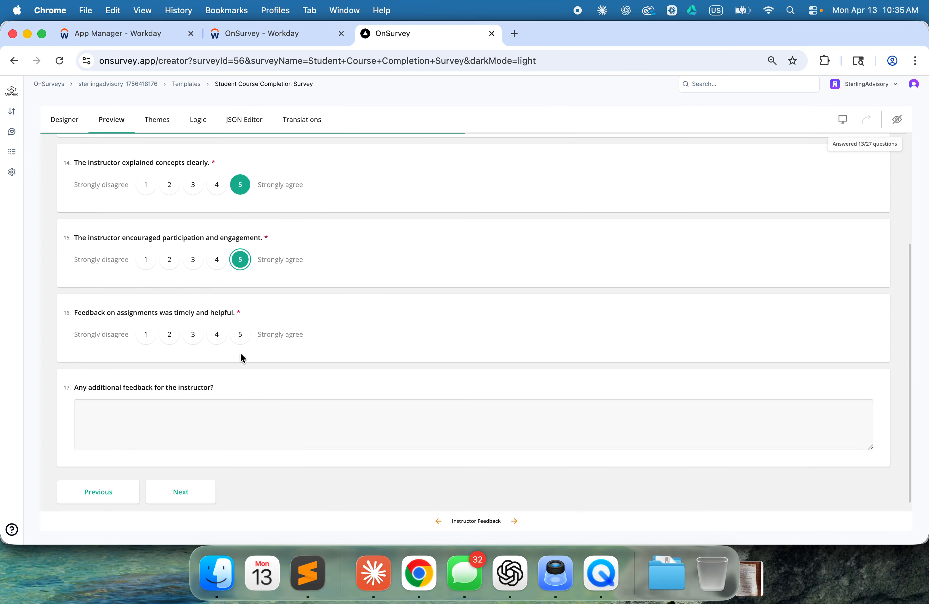
pyautogui.click(241, 335)
pyautogui.click(180, 492)
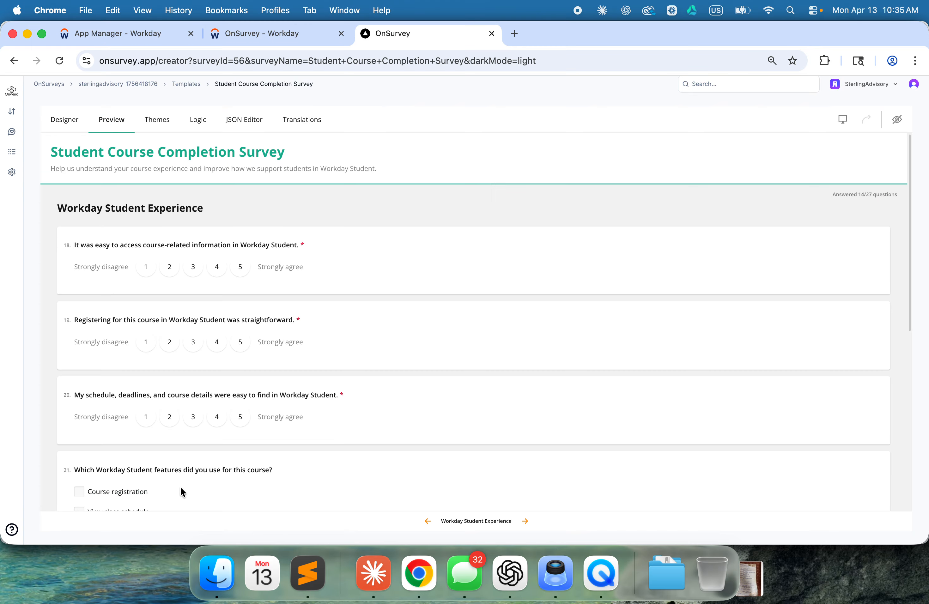
# Step: Rate the Workday Student statements on information access, registration, and finding schedule details 5 each
pyautogui.click(240, 270)
pyautogui.click(239, 342)
pyautogui.click(239, 418)
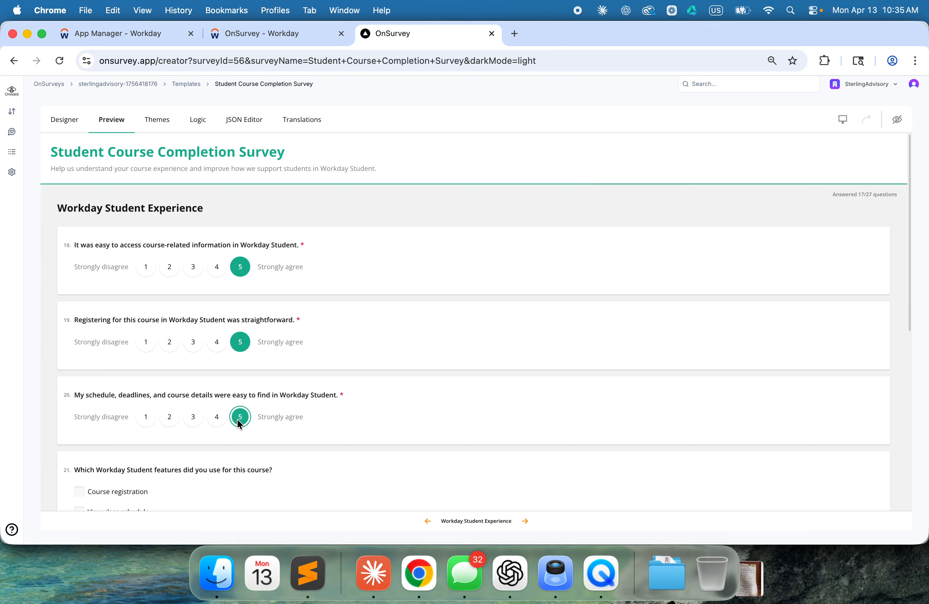
# Step: Mark Course registration as a used feature, report a Registration issue with Workday Student, and continue to the final page
pyautogui.scroll(-3, 238, 419)
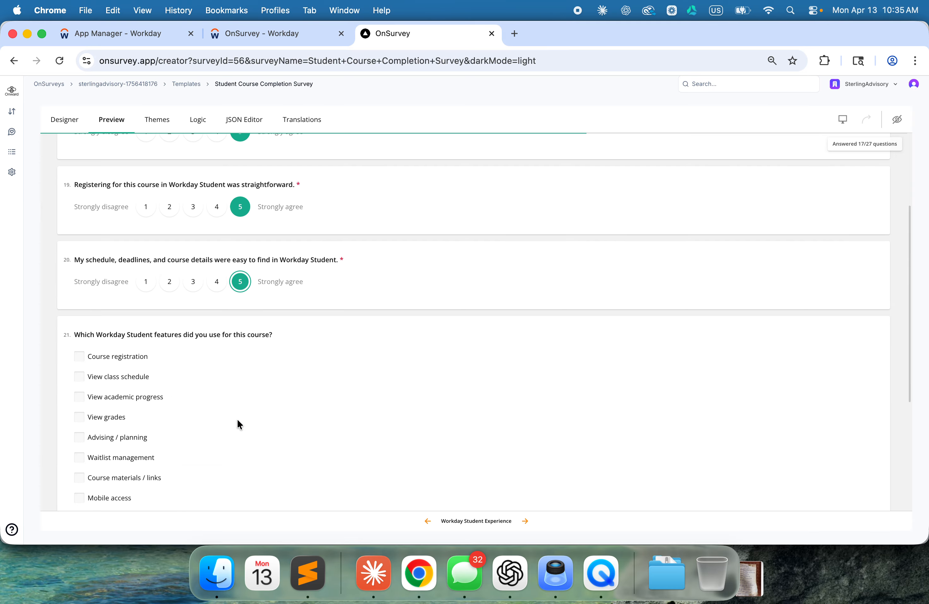
pyautogui.click(79, 357)
pyautogui.scroll(-5, 80, 361)
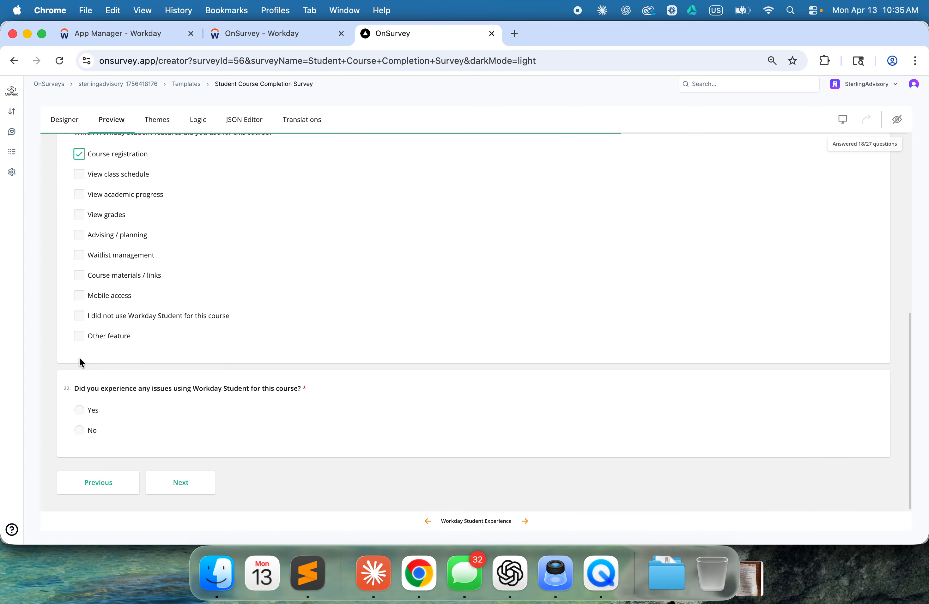
pyautogui.click(79, 409)
pyautogui.scroll(-4, 79, 392)
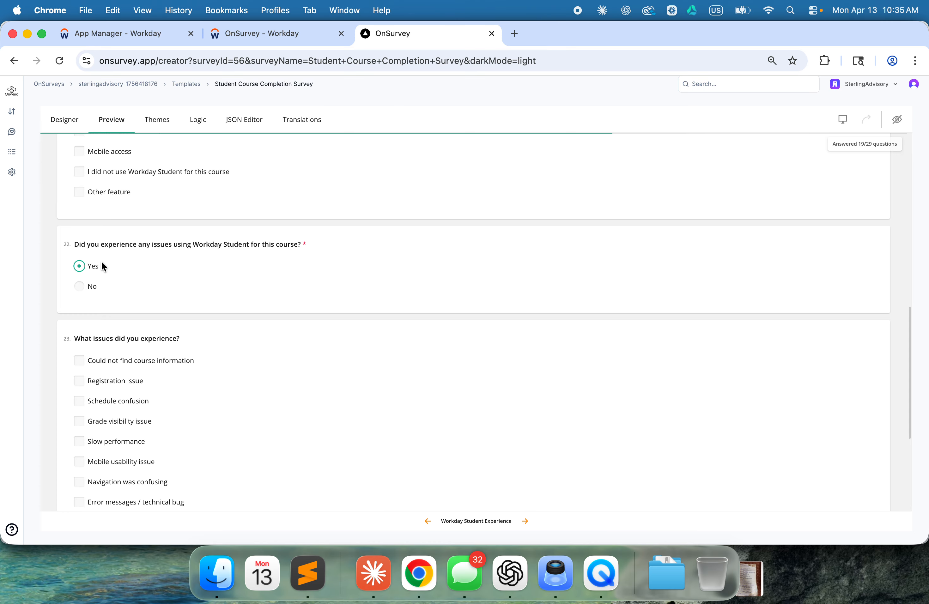
pyautogui.click(80, 380)
pyautogui.scroll(-5, 81, 379)
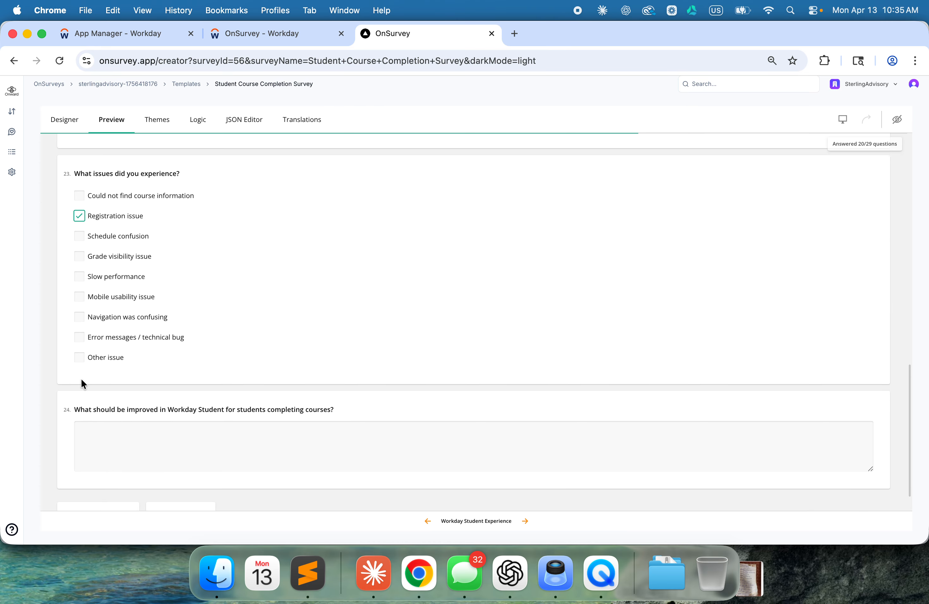
pyautogui.click(177, 481)
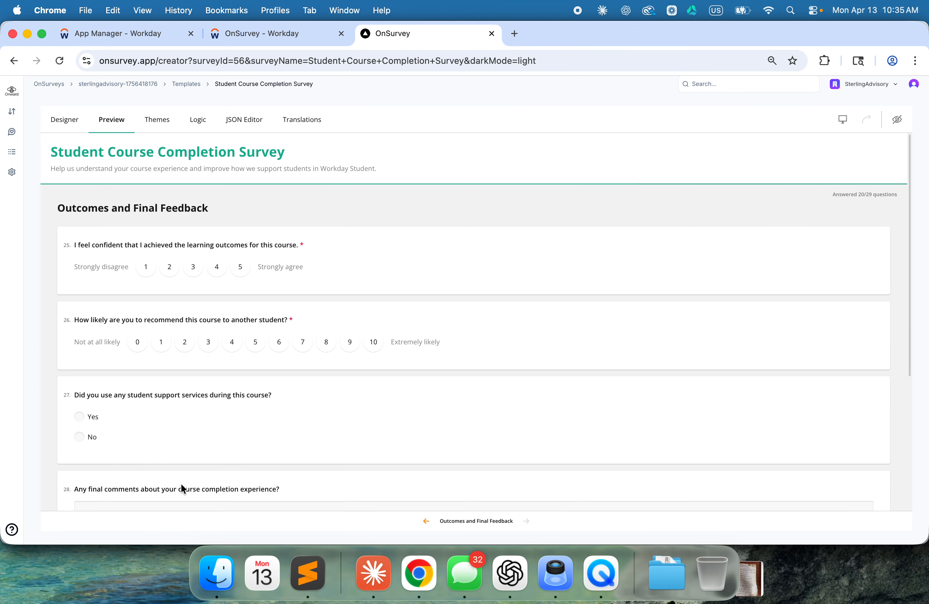
# Step: Rate learning outcomes 5 and recommendation 10, then answer Yes to using support services and select Tutoring
pyautogui.click(240, 267)
pyautogui.click(374, 342)
pyautogui.scroll(-3, 153, 403)
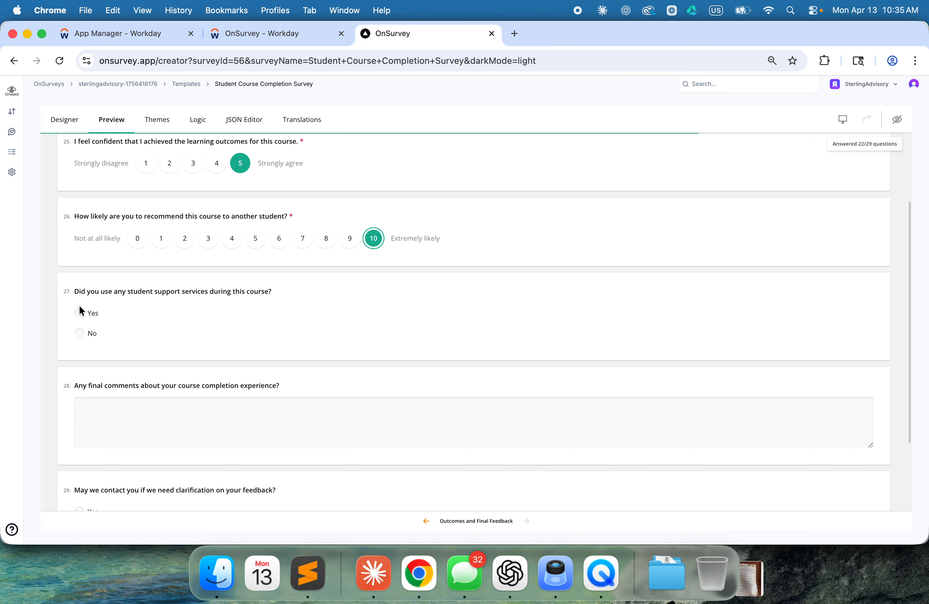
pyautogui.click(82, 315)
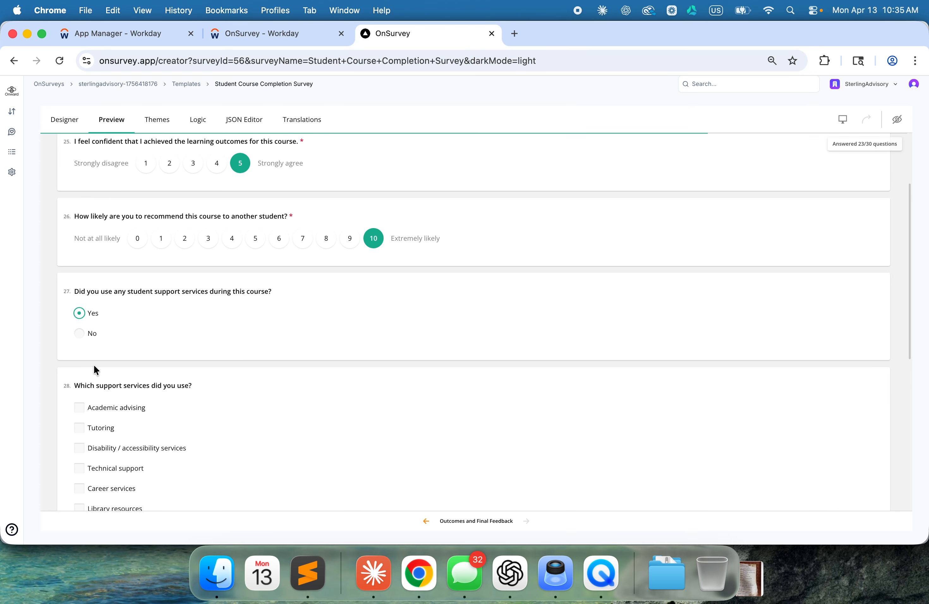
pyautogui.click(94, 428)
# Step: Answer Yes to being contacted for clarification and enter the contact's email address
pyautogui.scroll(-8, 93, 430)
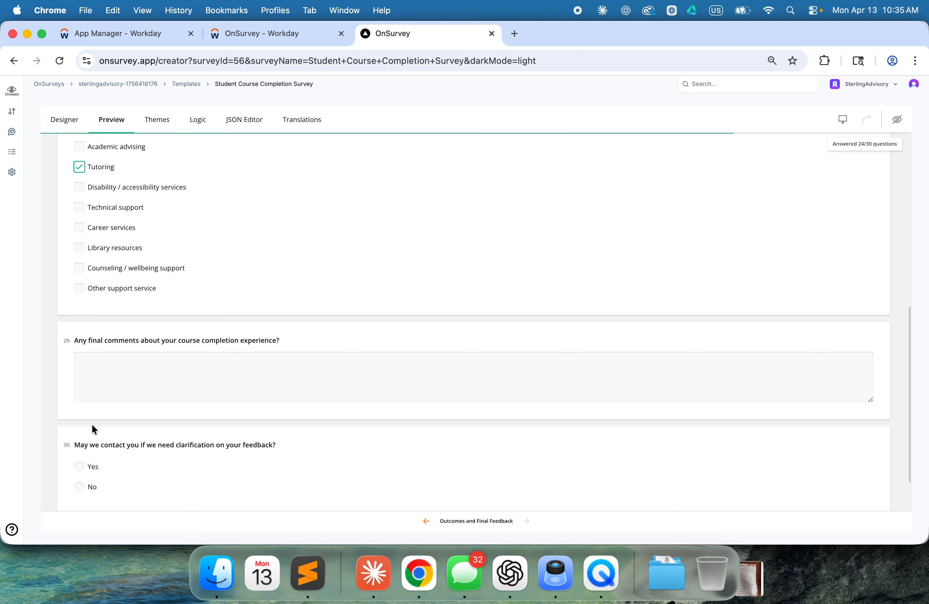
pyautogui.click(84, 412)
pyautogui.scroll(-2, 83, 415)
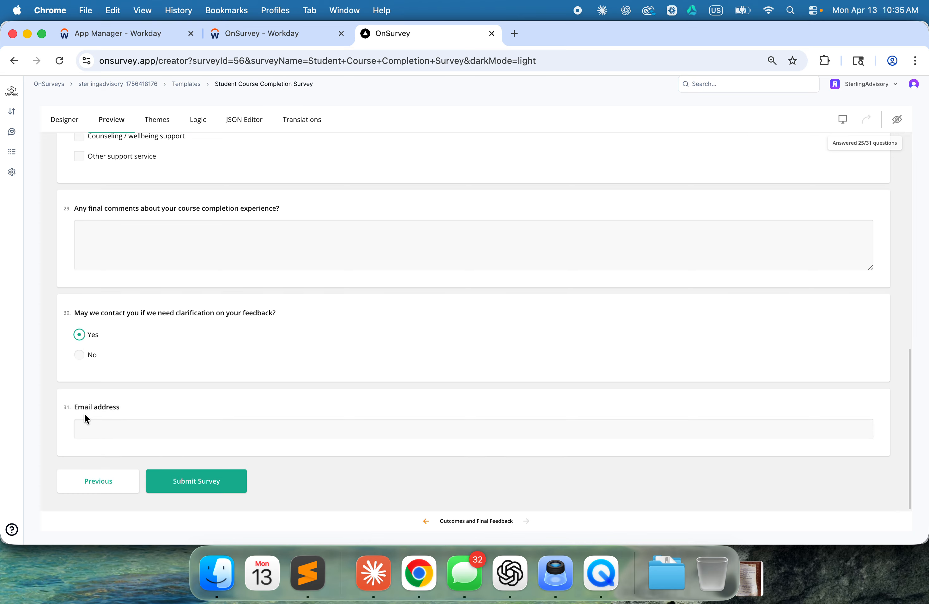
pyautogui.click(114, 424)
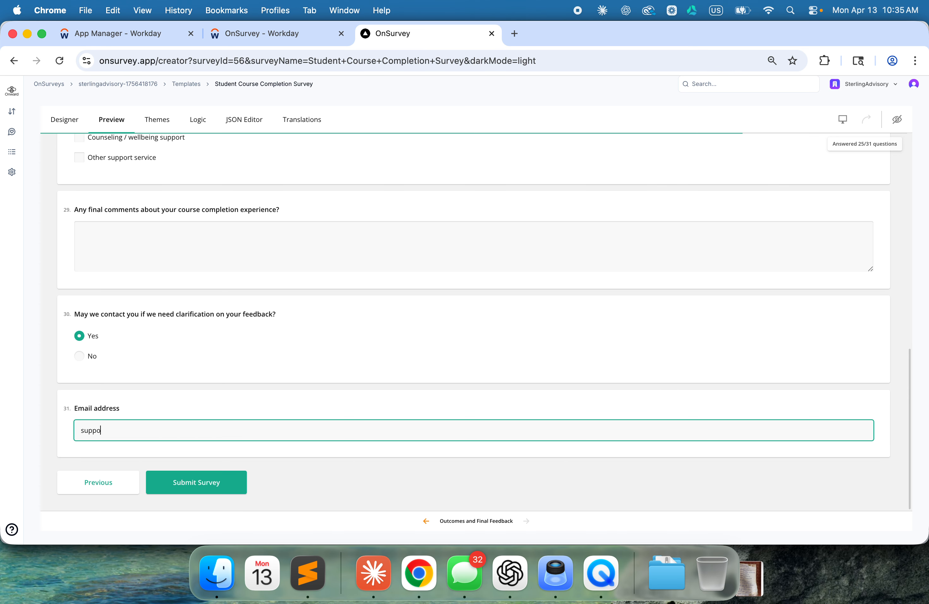
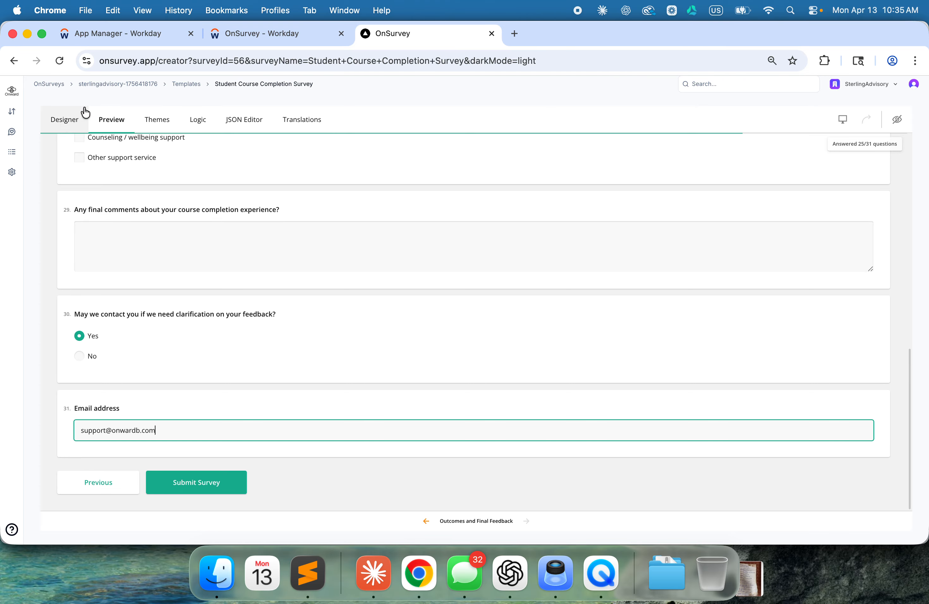
# Step: Switch to OnSurvey in Workday, open the Course Eval survey for editing, and examine its recipient settings and selection methods
pyautogui.click(266, 36)
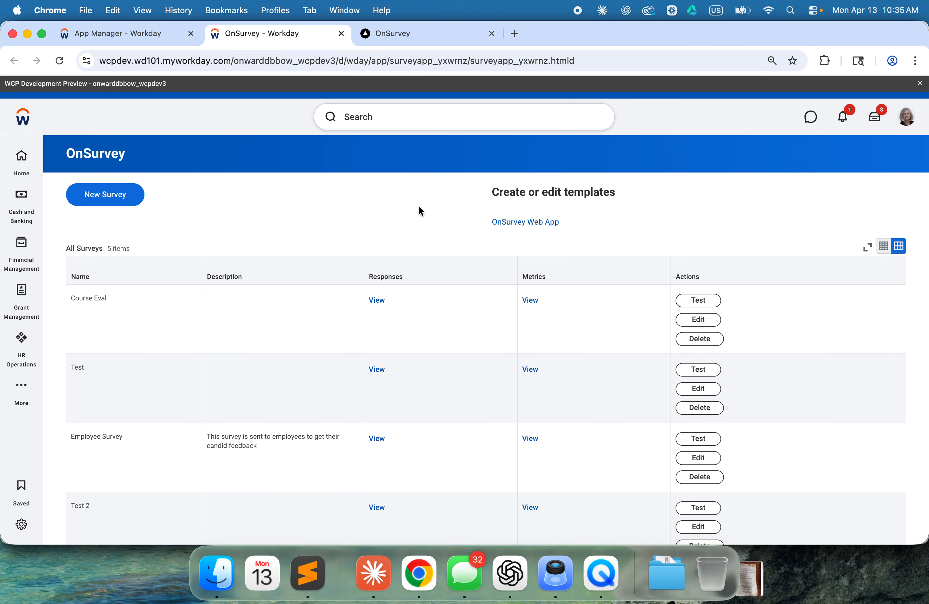
pyautogui.click(708, 325)
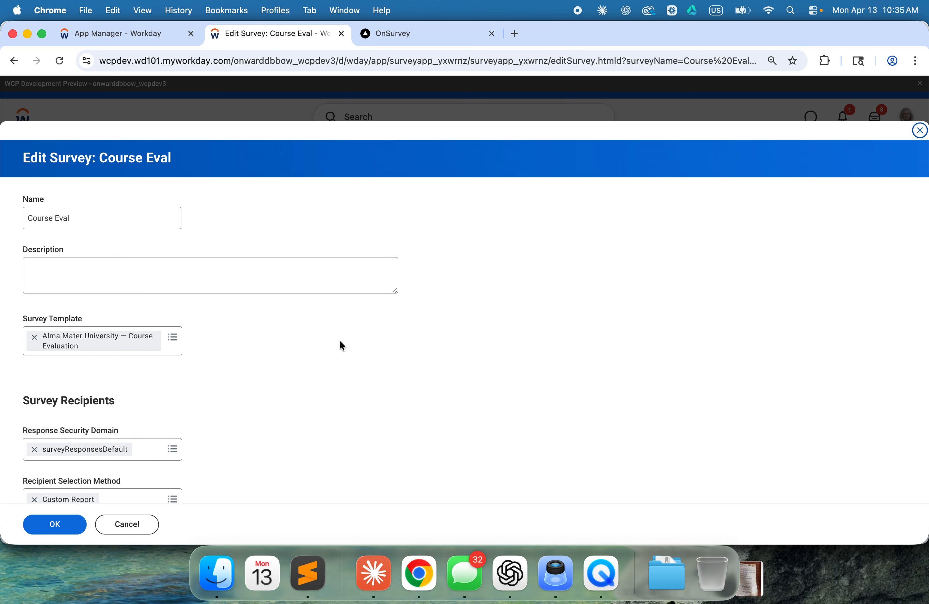
pyautogui.scroll(-10, 149, 346)
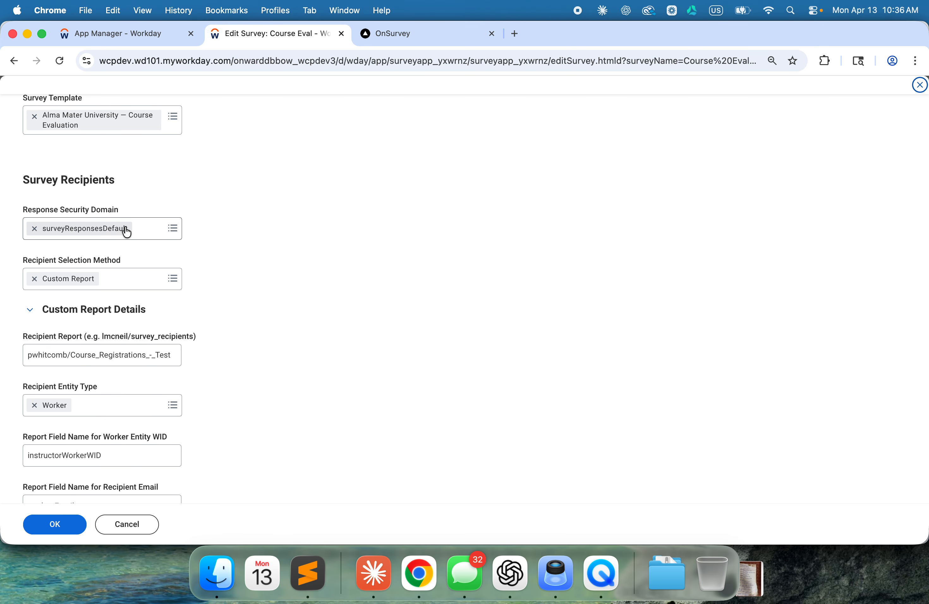
pyautogui.click(117, 283)
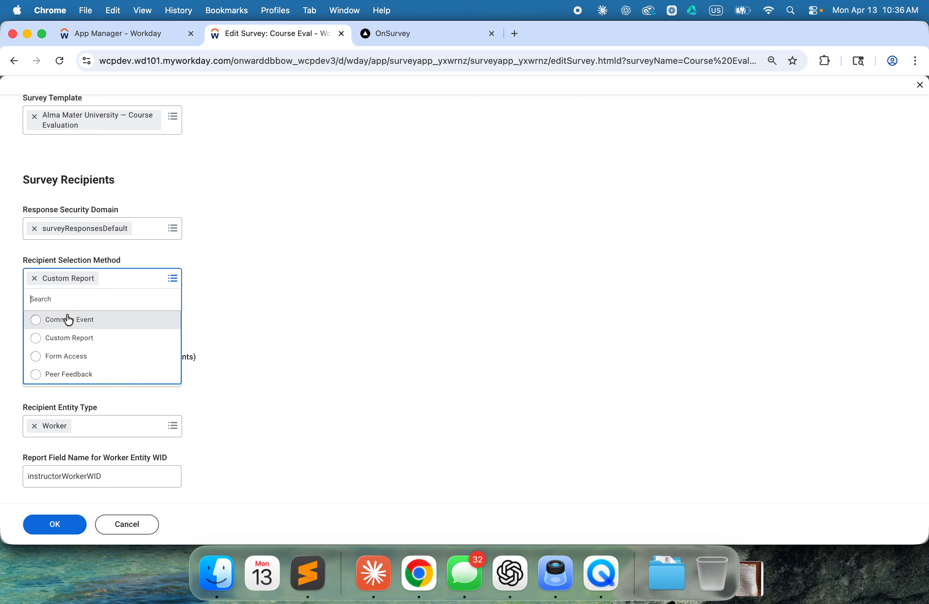
pyautogui.click(322, 363)
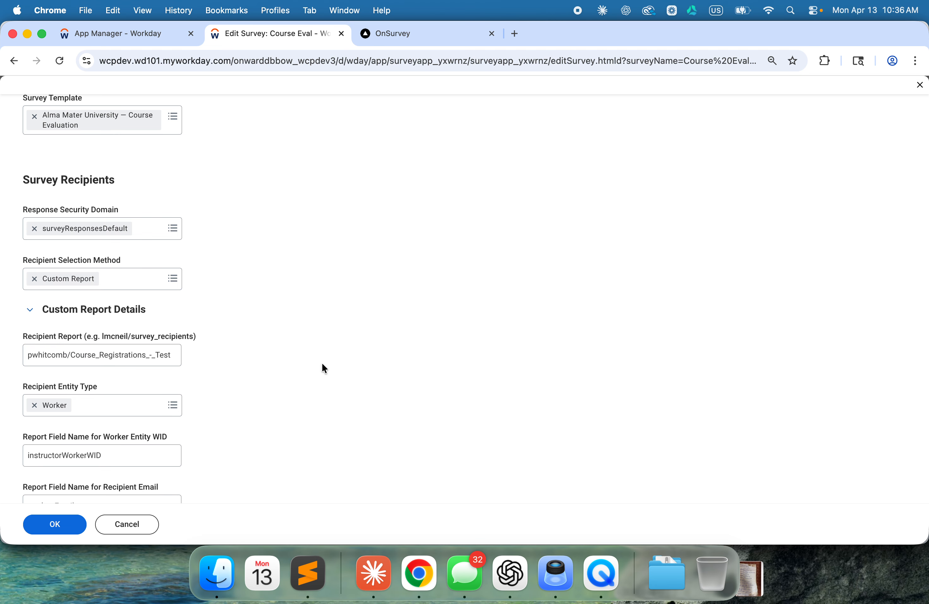
# Step: Review the Course Eval survey's custom report fields, schedule, authentication and invitation settings, and leave the survey without saving changes
pyautogui.scroll(-1, 322, 364)
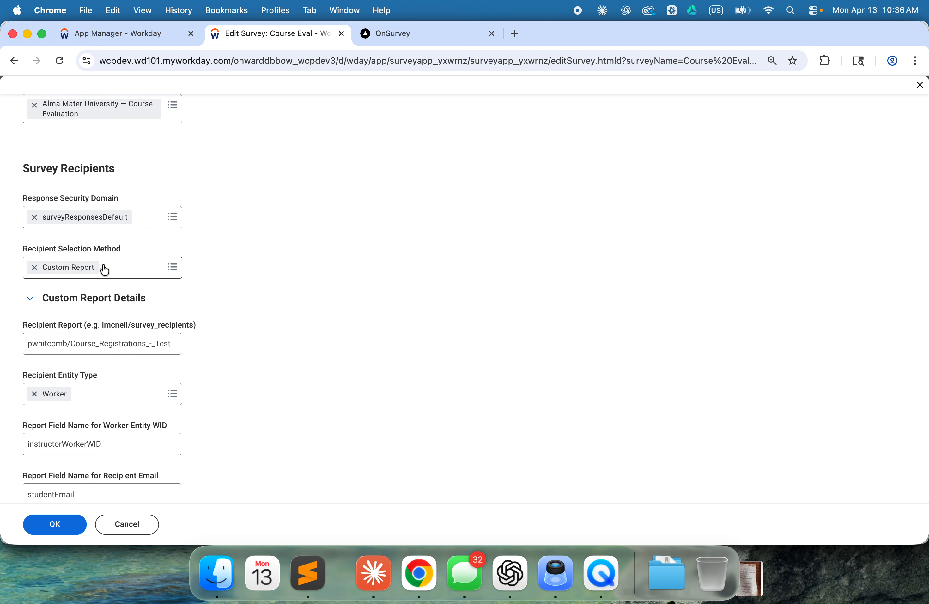
pyautogui.scroll(-5, 105, 270)
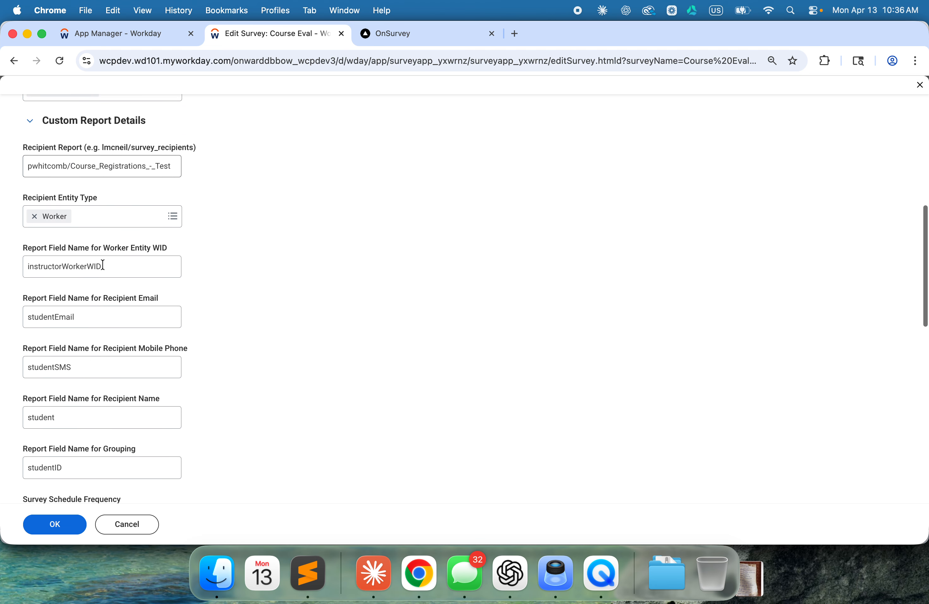
pyautogui.scroll(-10, 74, 338)
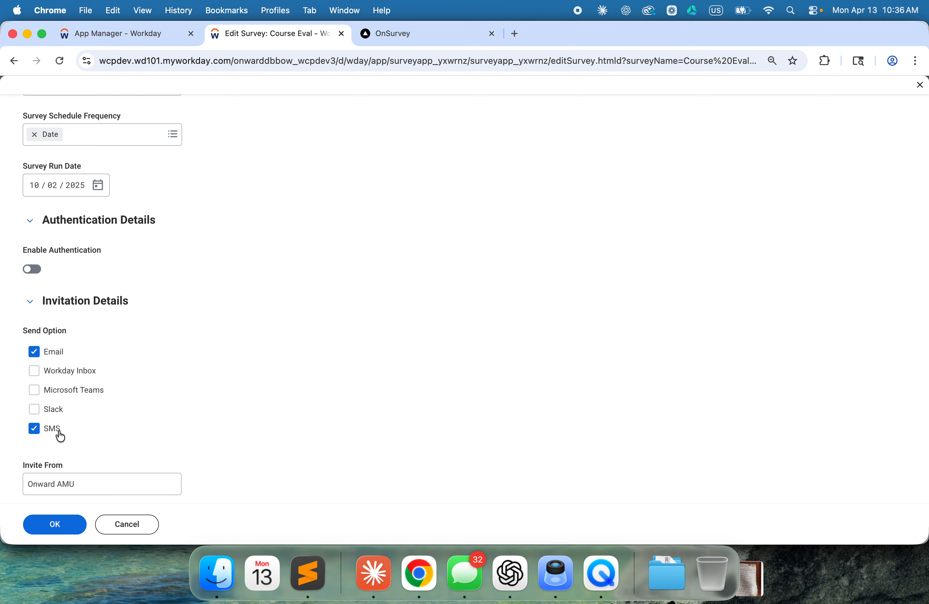
pyautogui.scroll(-2, 61, 436)
pyautogui.scroll(4, 55, 435)
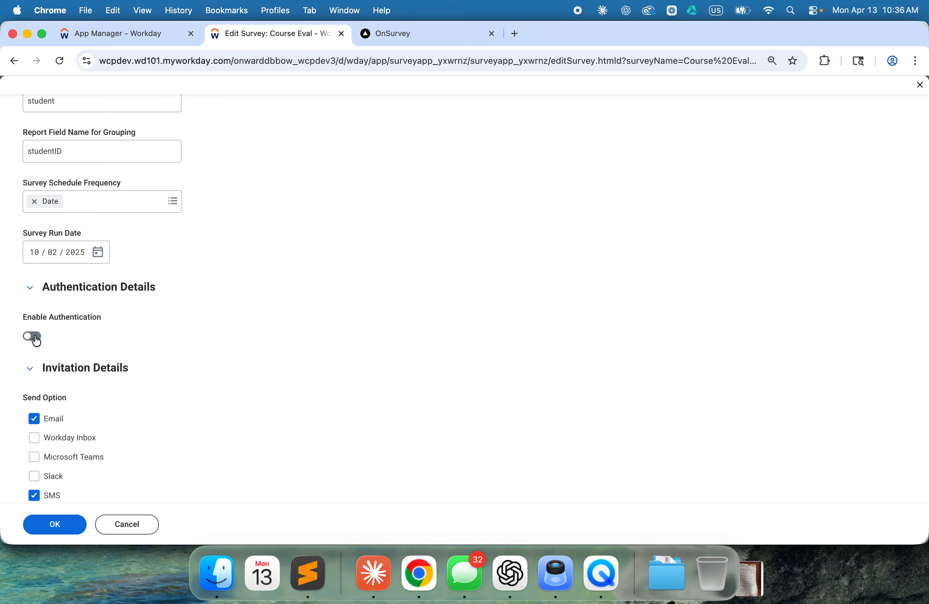
pyautogui.scroll(-7, 35, 337)
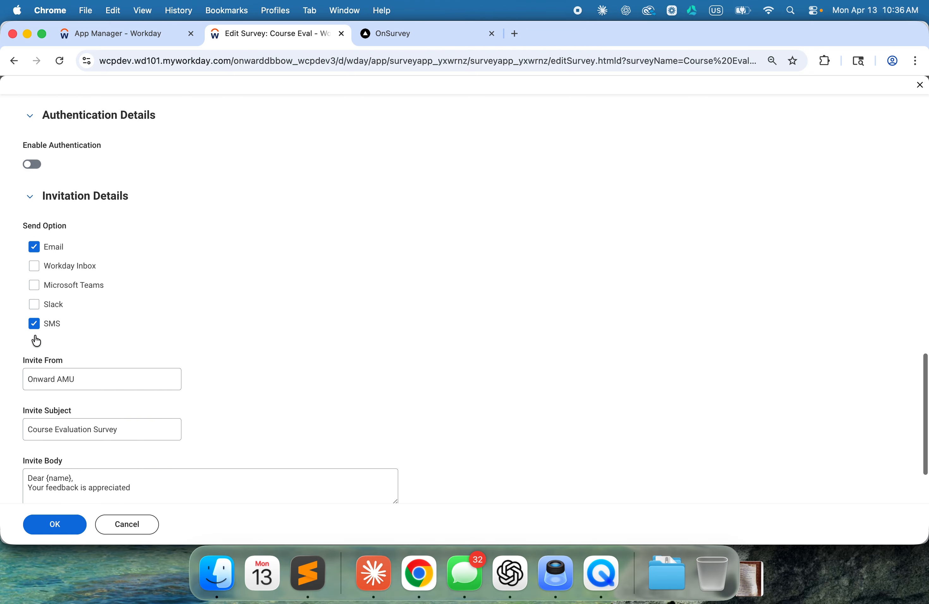
pyautogui.scroll(8, 34, 336)
pyautogui.scroll(10, 34, 335)
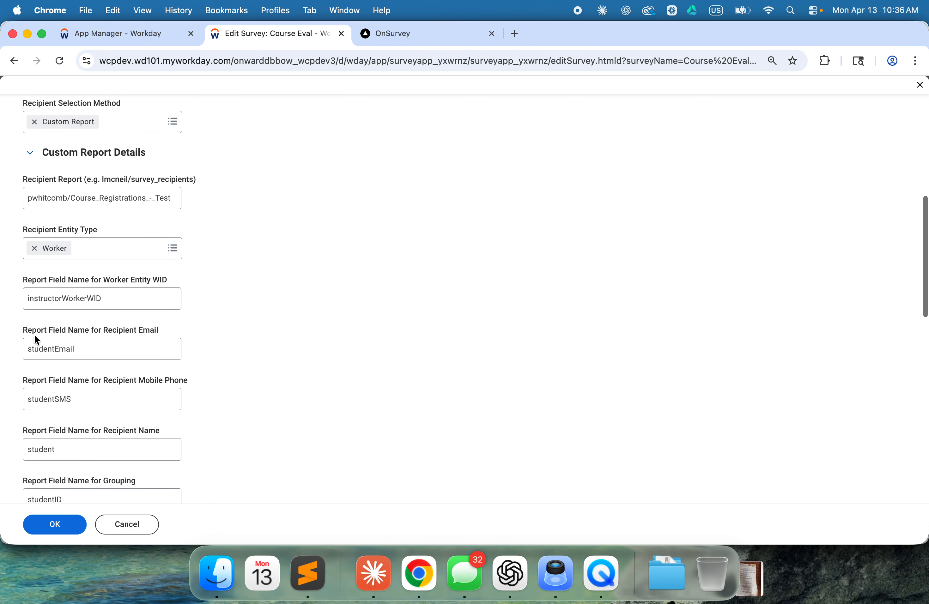
pyautogui.scroll(5, 34, 335)
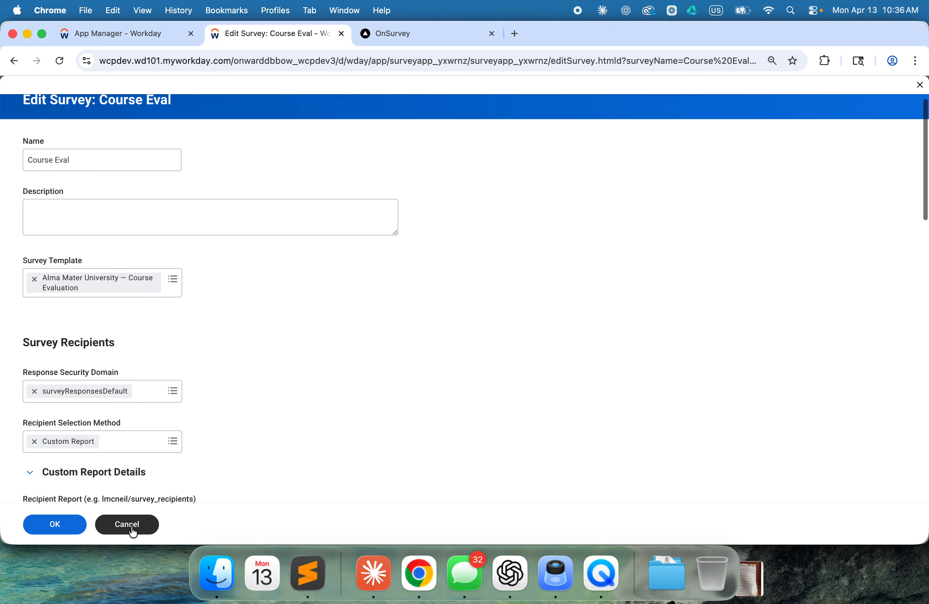
pyautogui.click(144, 528)
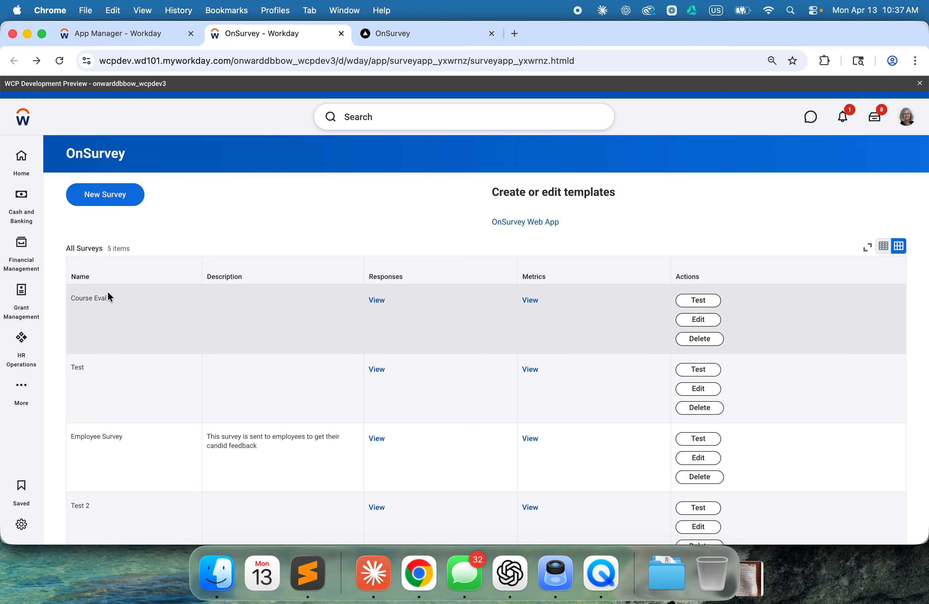
# Step: Open the collected responses of the Course Eval survey, examine the individual answers, and close the response view
pyautogui.click(378, 301)
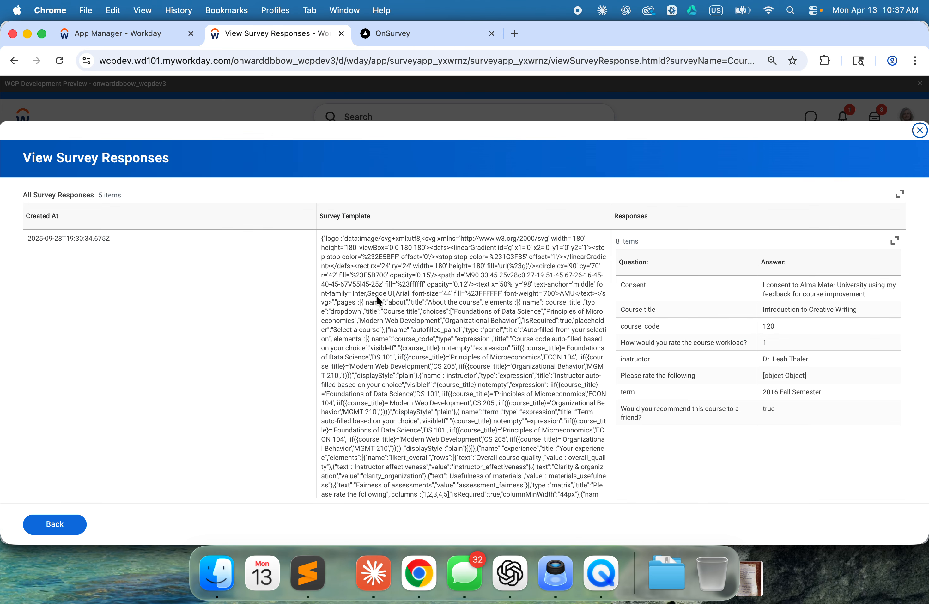
pyautogui.scroll(-10, 524, 364)
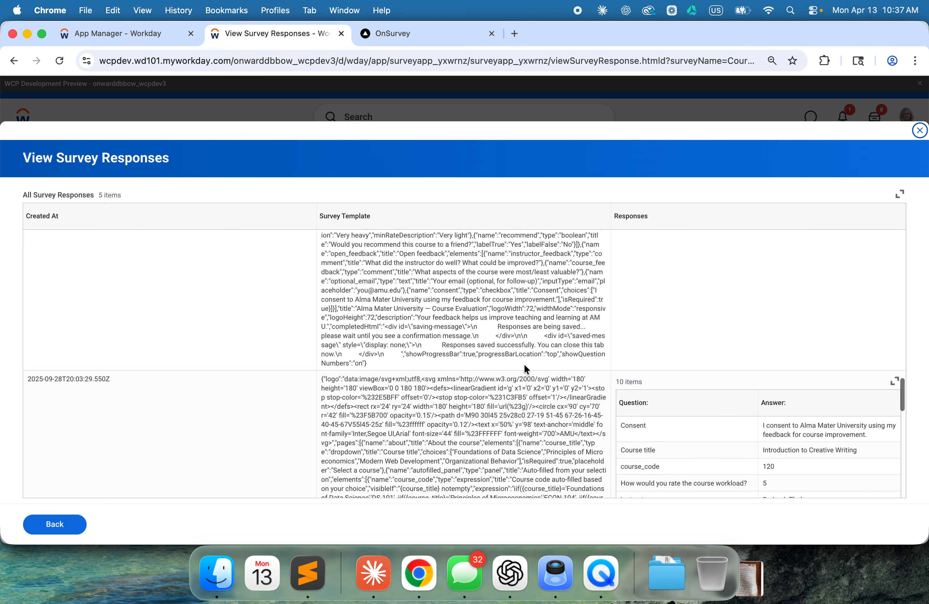
pyautogui.scroll(-10, 526, 368)
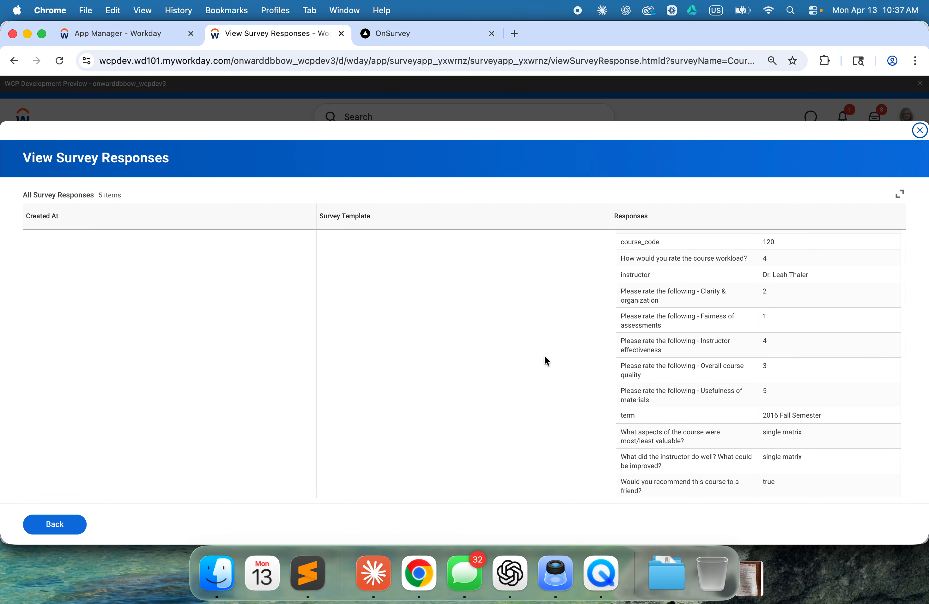
pyautogui.click(920, 132)
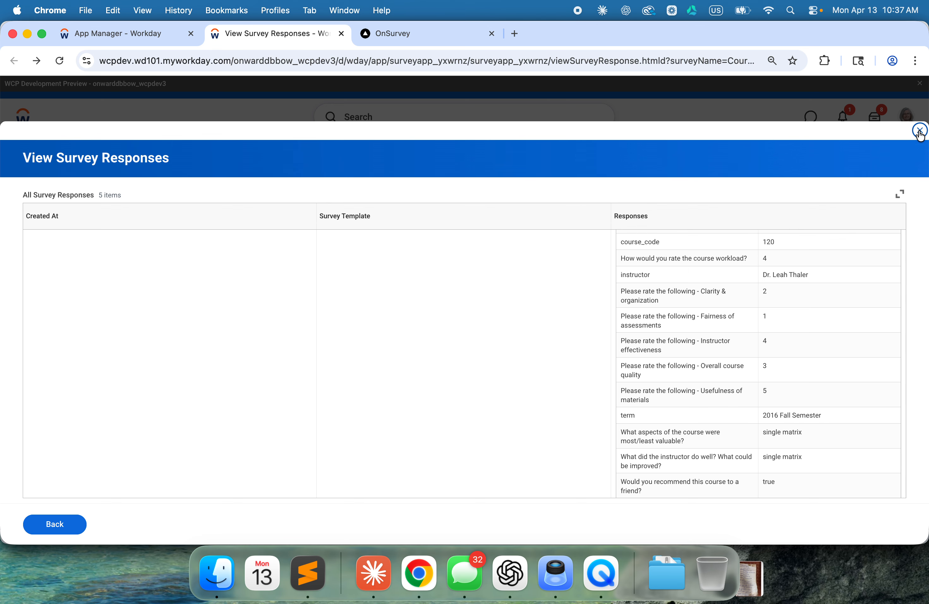